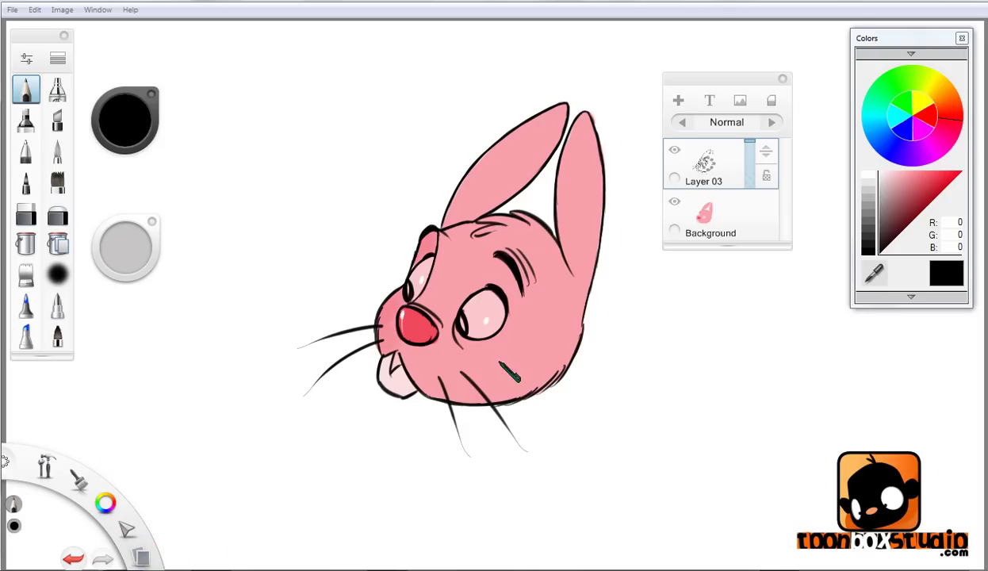
# Step: Hide the Background layer to view the line art alone, then show the pink fill again
pyautogui.click(674, 201)
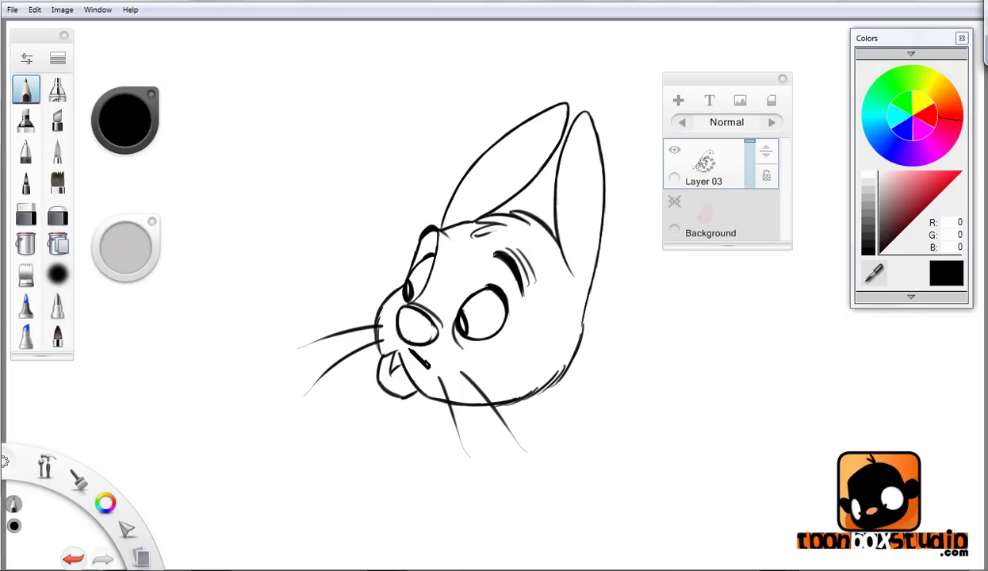
pyautogui.click(674, 201)
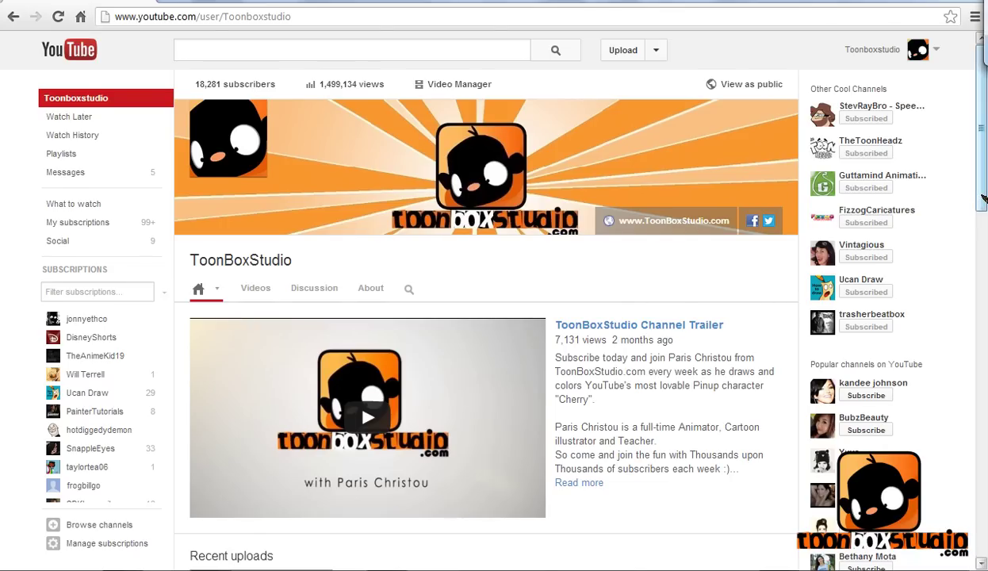
pyautogui.scroll(-1, 982, 198)
pyautogui.moveTo(984, 190); pyautogui.dragTo(981, 467)
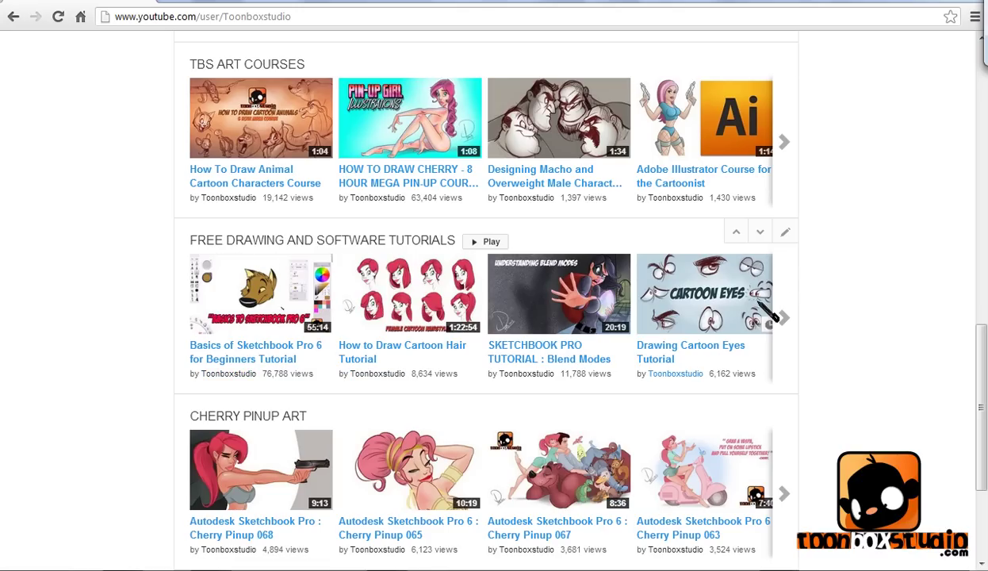
pyautogui.click(783, 318)
pyautogui.click(784, 318)
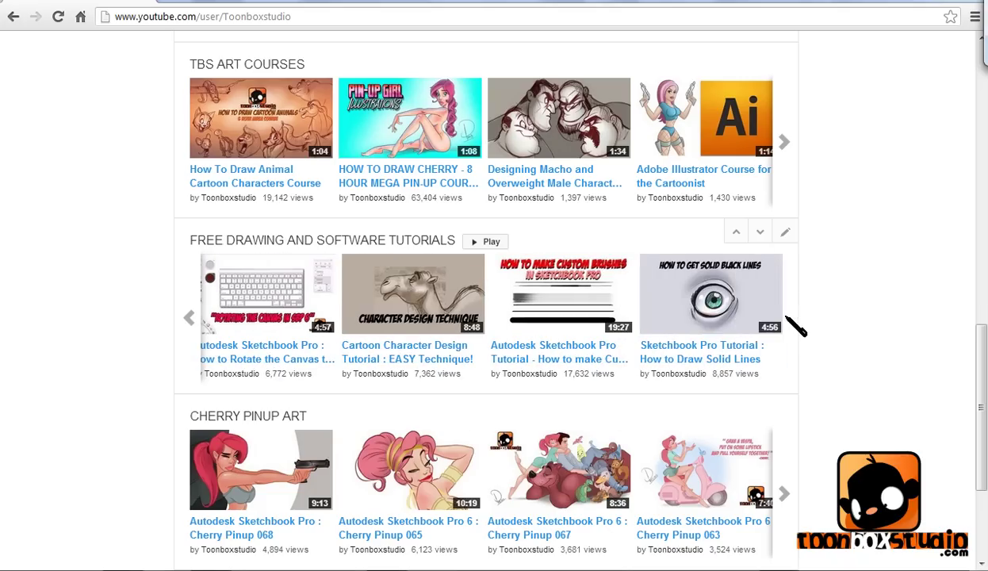
pyautogui.click(191, 319)
pyautogui.click(193, 319)
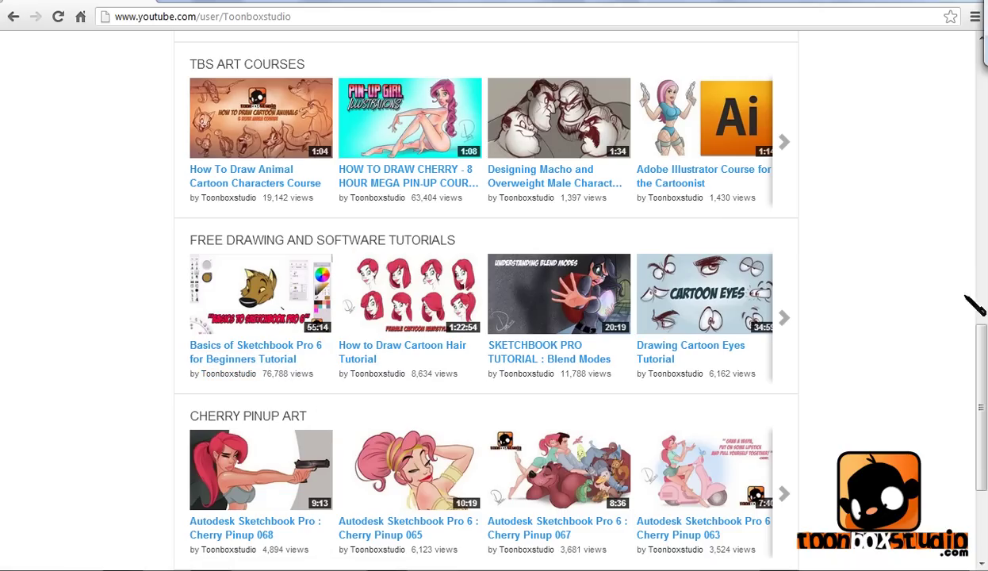
pyautogui.moveTo(981, 359); pyautogui.dragTo(948, 69)
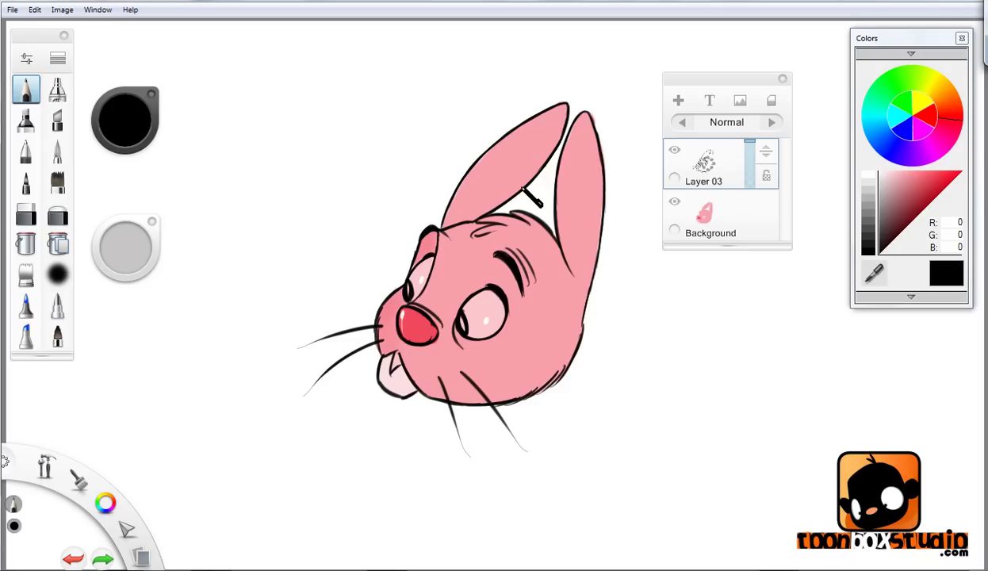
# Step: Move the Layers panel lower and toggle Layer 03's line art off and on twice
pyautogui.moveTo(736, 102); pyautogui.dragTo(746, 167)
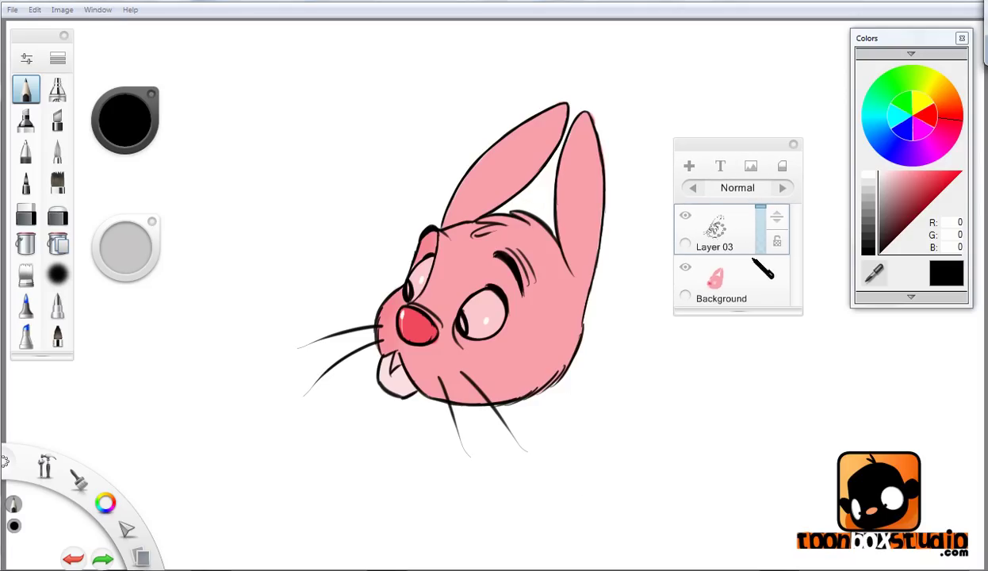
pyautogui.click(685, 215)
pyautogui.click(685, 215)
pyautogui.click(685, 215)
pyautogui.click(685, 215)
# Step: Select the Background layer and toggle its pink fill off and on twice
pyautogui.click(717, 276)
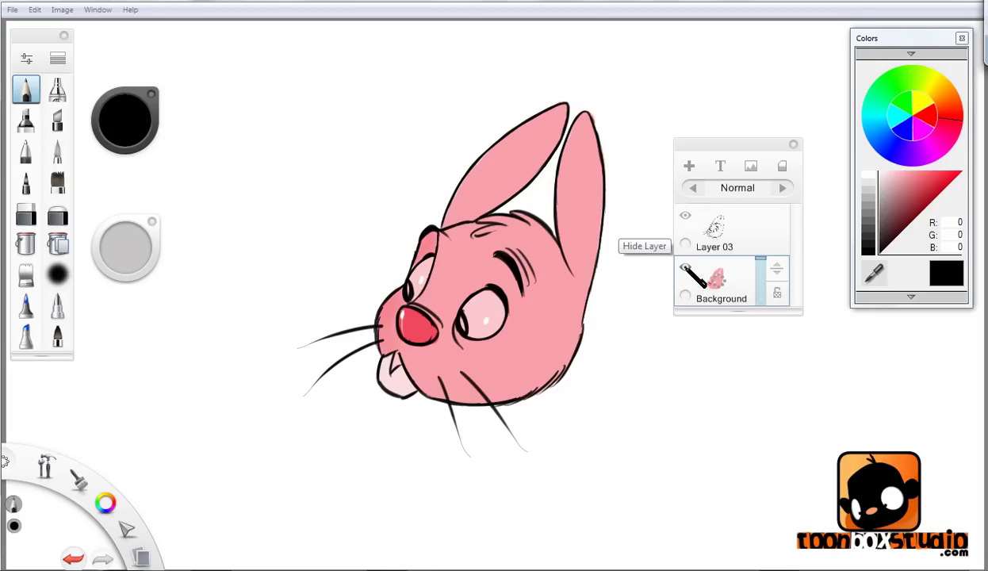
pyautogui.click(685, 267)
pyautogui.click(685, 267)
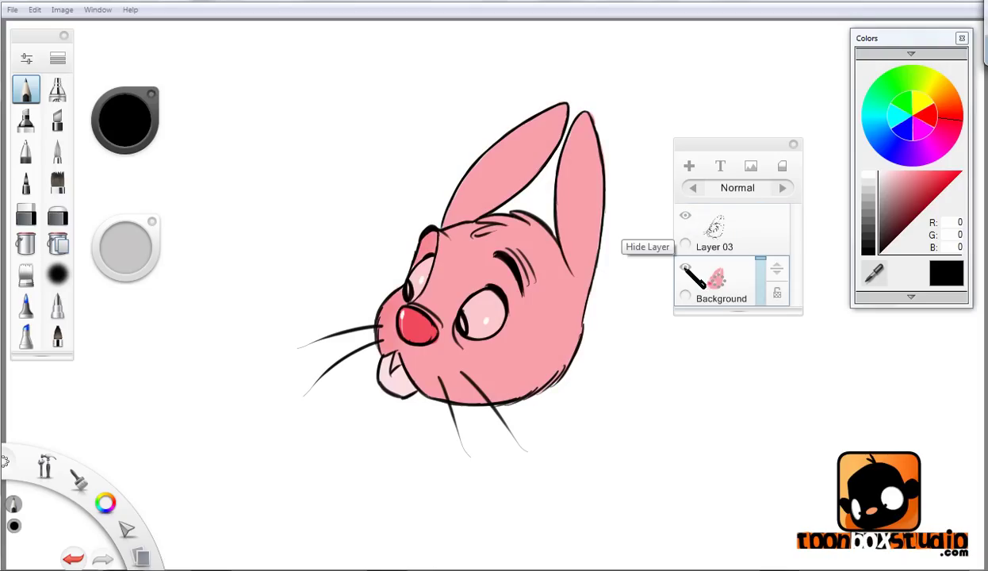
pyautogui.click(685, 267)
pyautogui.click(685, 267)
# Step: Reposition the Layers panel beside the bunny and select Layer 03
pyautogui.moveTo(736, 146); pyautogui.dragTo(735, 65)
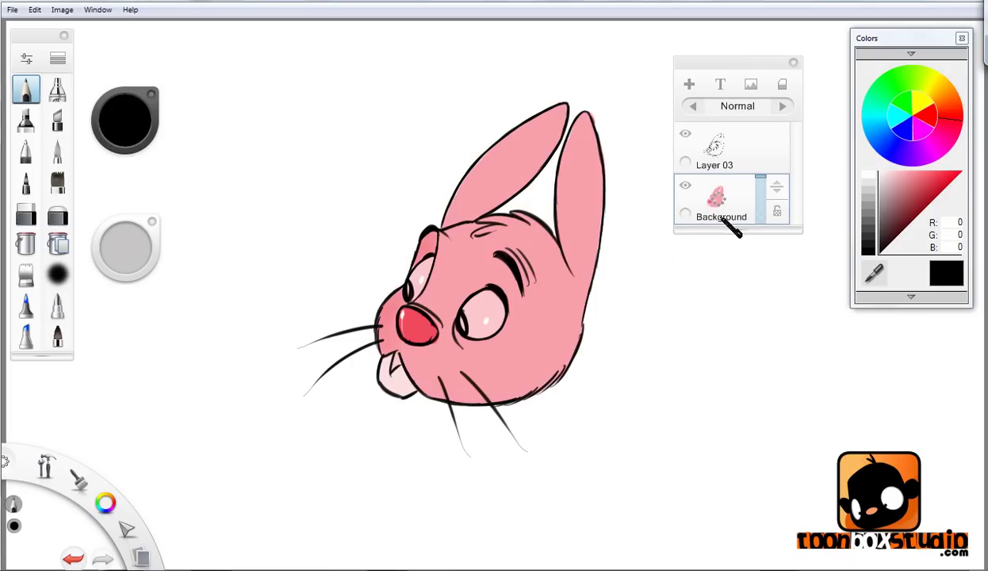
pyautogui.moveTo(750, 63); pyautogui.dragTo(737, 135)
pyautogui.click(746, 225)
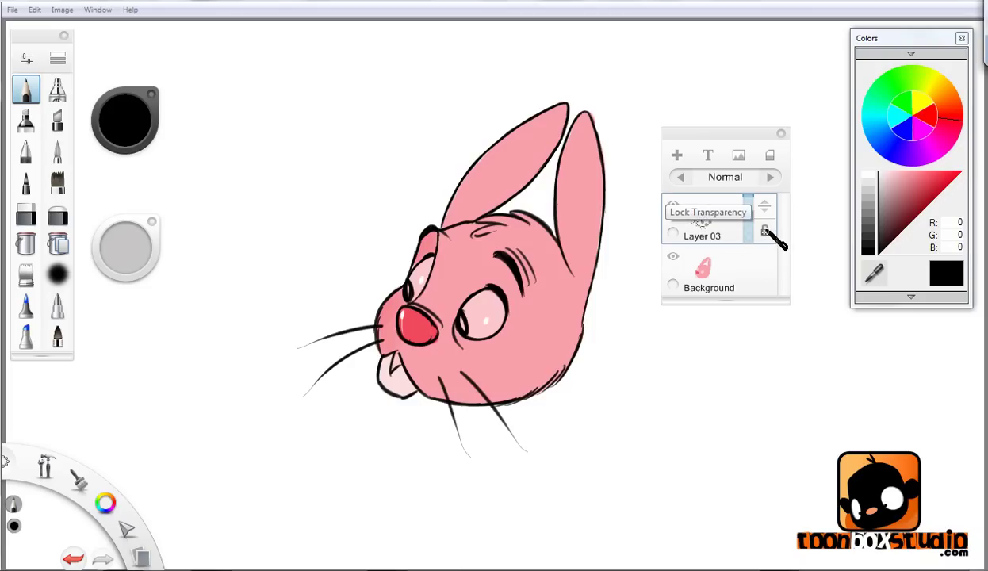
# Step: Turn on Lock Transparency for Layer 03, the line-art layer
pyautogui.click(759, 282)
pyautogui.click(747, 222)
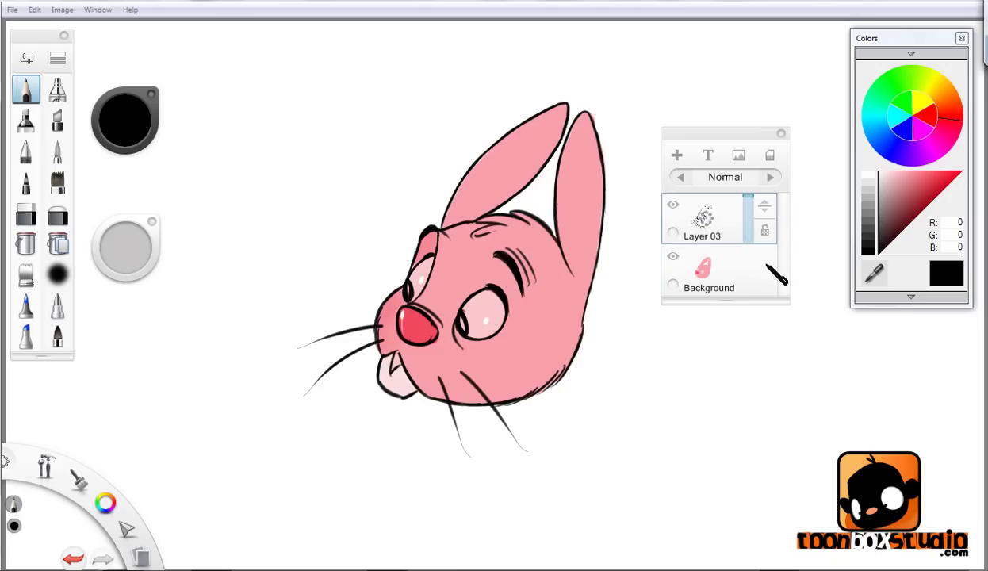
pyautogui.click(762, 230)
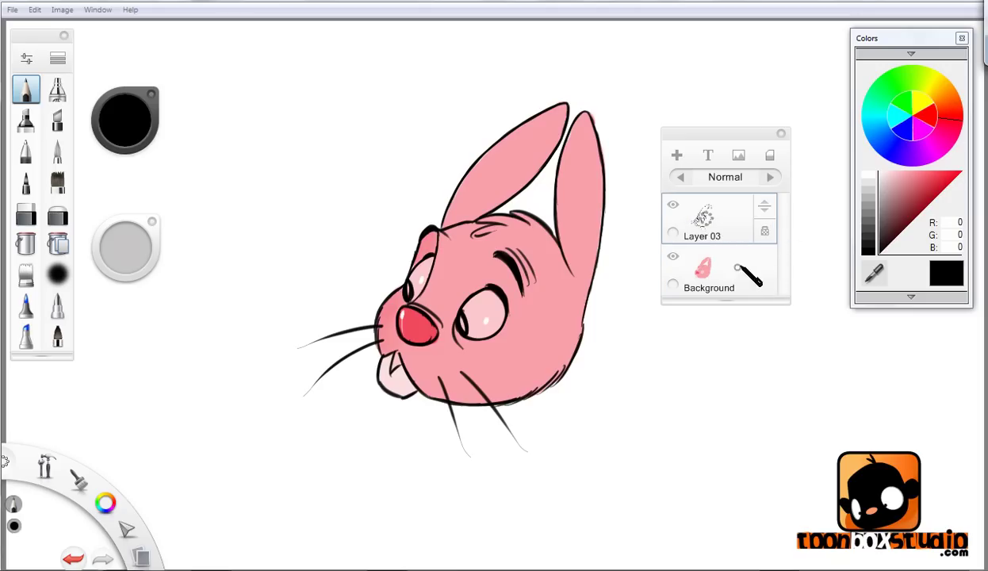
# Step: Select the Background layer and hide then reshow Layer 03 to compare the fill alone
pyautogui.click(762, 280)
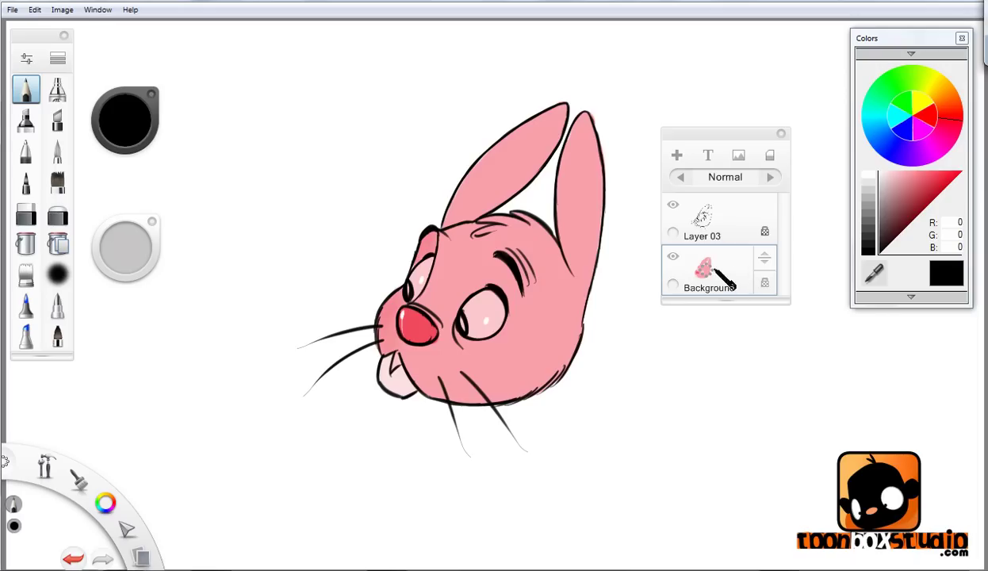
pyautogui.click(673, 205)
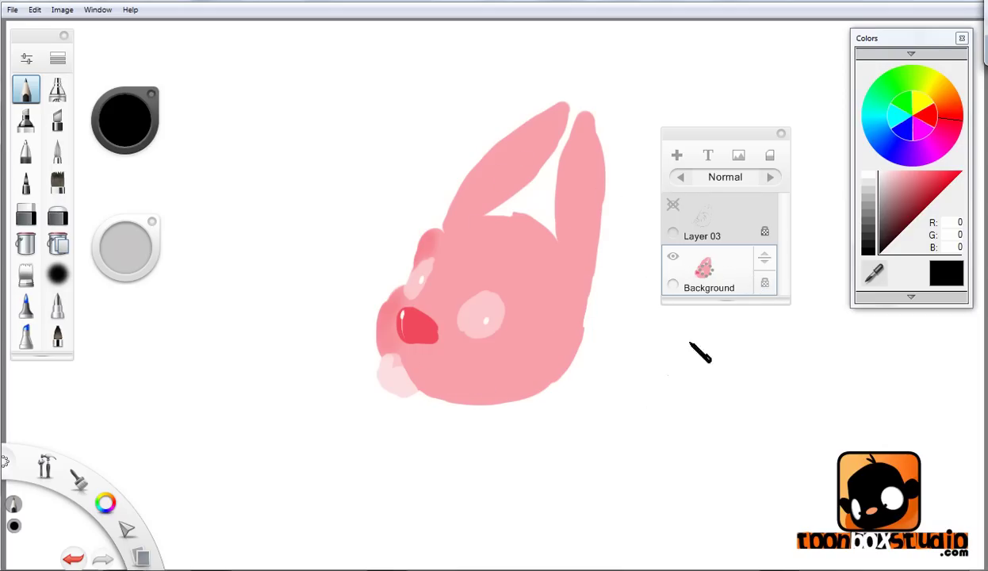
pyautogui.click(673, 205)
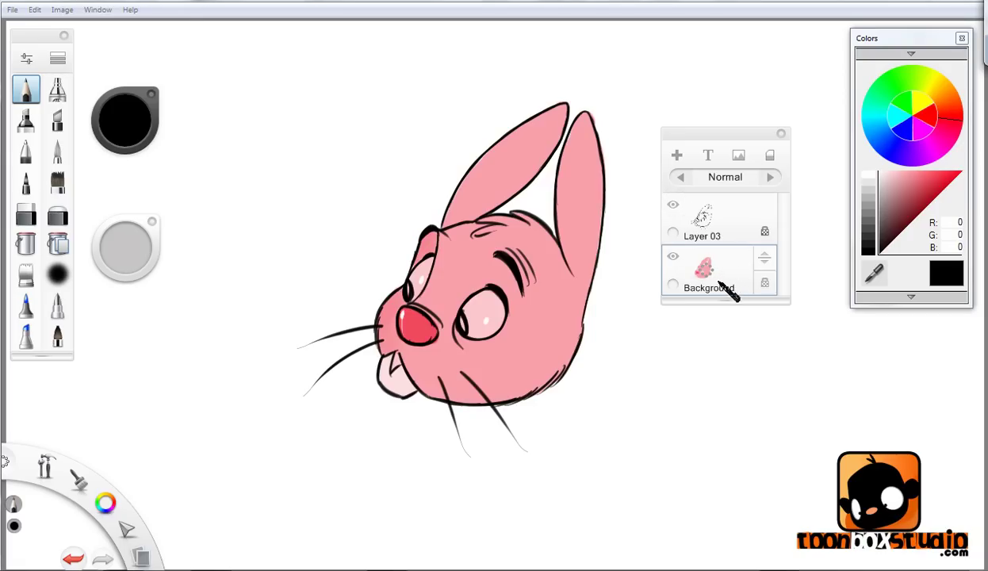
# Step: Switch to a broad brush and paint cyan over the bunny's whole head
pyautogui.click(57, 149)
pyautogui.click(898, 119)
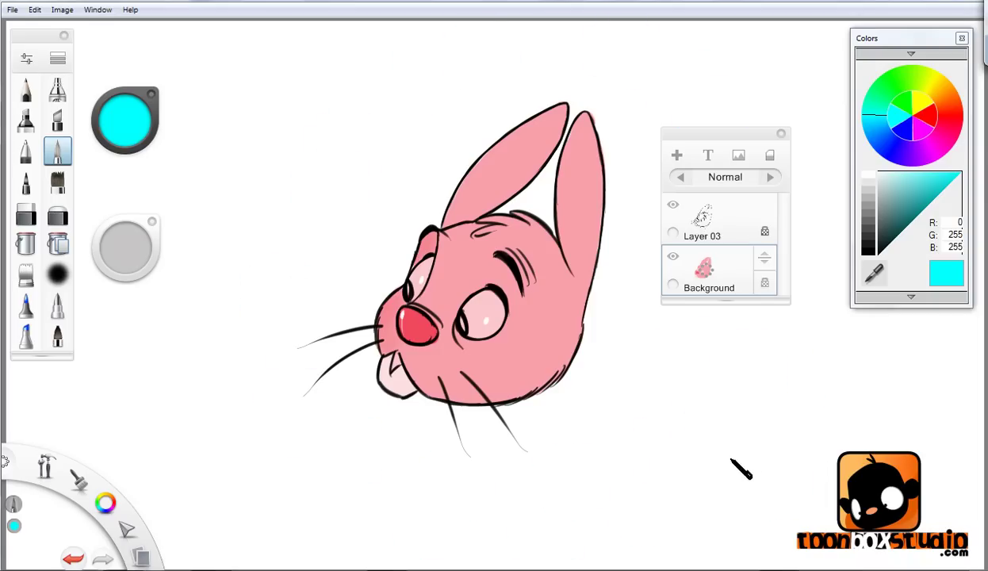
pyautogui.moveTo(569, 332); pyautogui.dragTo(444, 242)
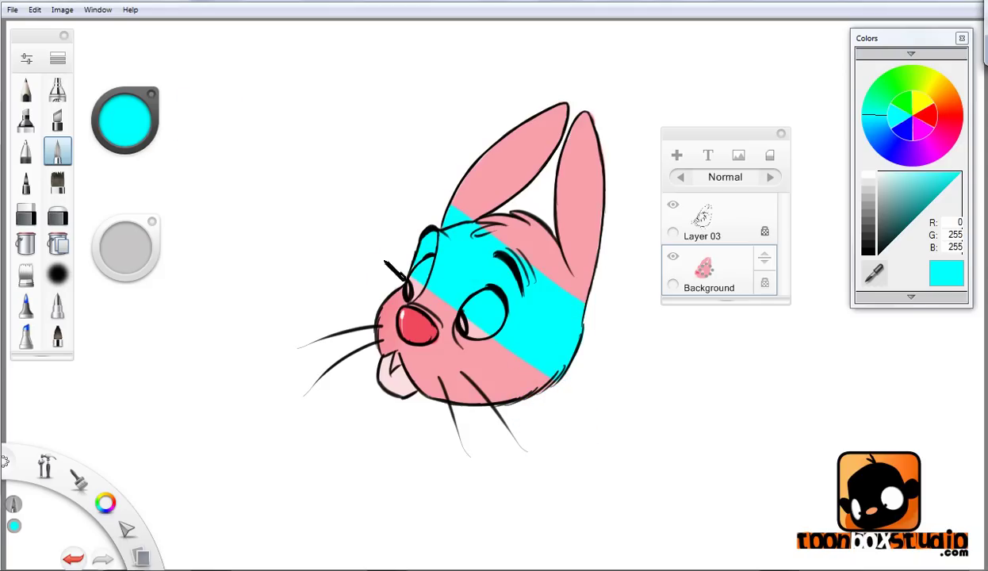
pyautogui.moveTo(406, 315); pyautogui.dragTo(380, 287)
pyautogui.moveTo(407, 445)
pyautogui.mouseDown()
pyautogui.moveTo(446, 169)
pyautogui.moveTo(488, 110)
pyautogui.moveTo(535, 305)
pyautogui.moveTo(568, 343)
pyautogui.moveTo(588, 312)
pyautogui.moveTo(582, 182)
pyautogui.moveTo(605, 218)
pyautogui.mouseUp()
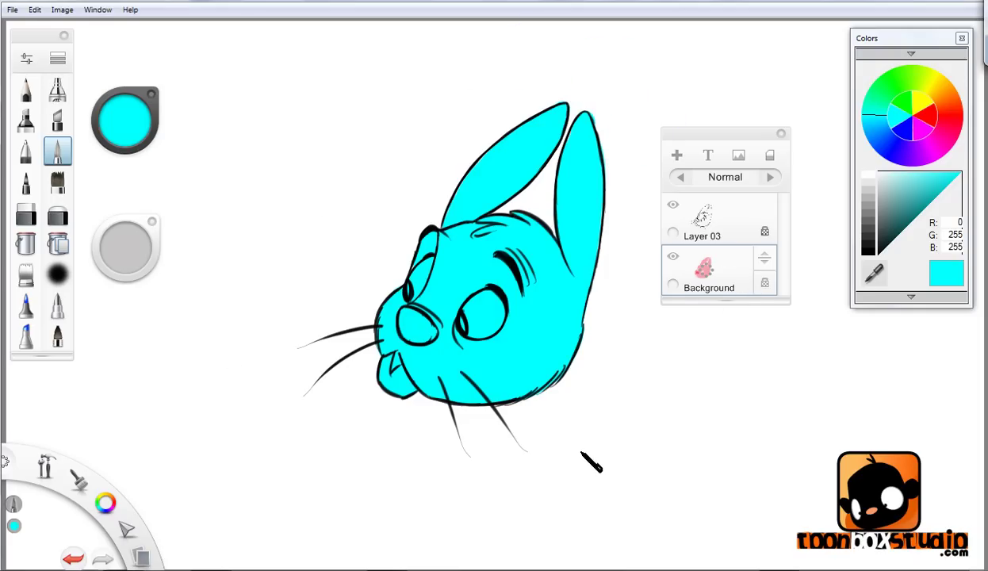
# Step: Add magenta and green test strokes, then undo all recolouring back to the pink fill
pyautogui.click(929, 150)
pyautogui.moveTo(421, 211); pyautogui.dragTo(451, 511)
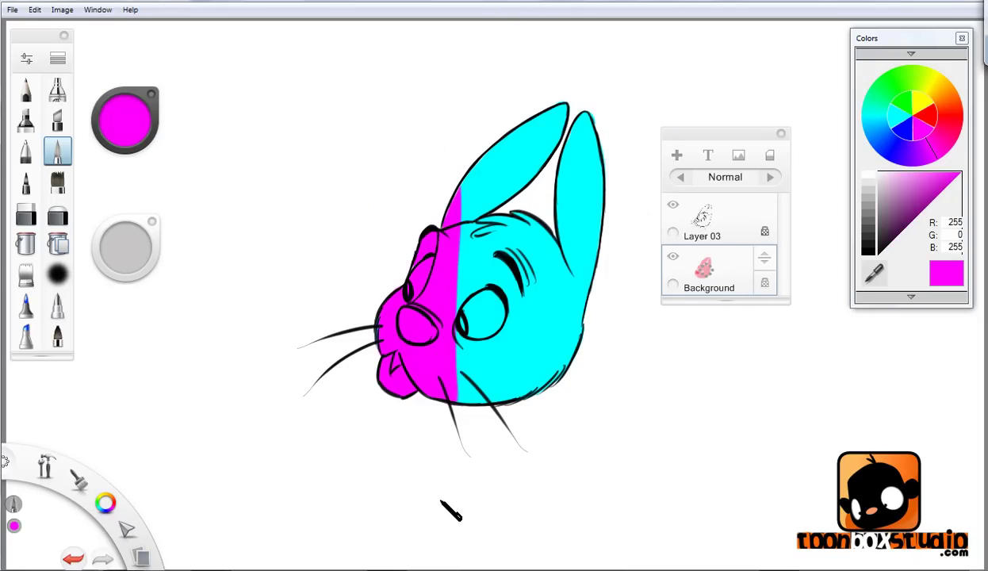
pyautogui.click(880, 83)
pyautogui.moveTo(540, 115); pyautogui.dragTo(496, 537)
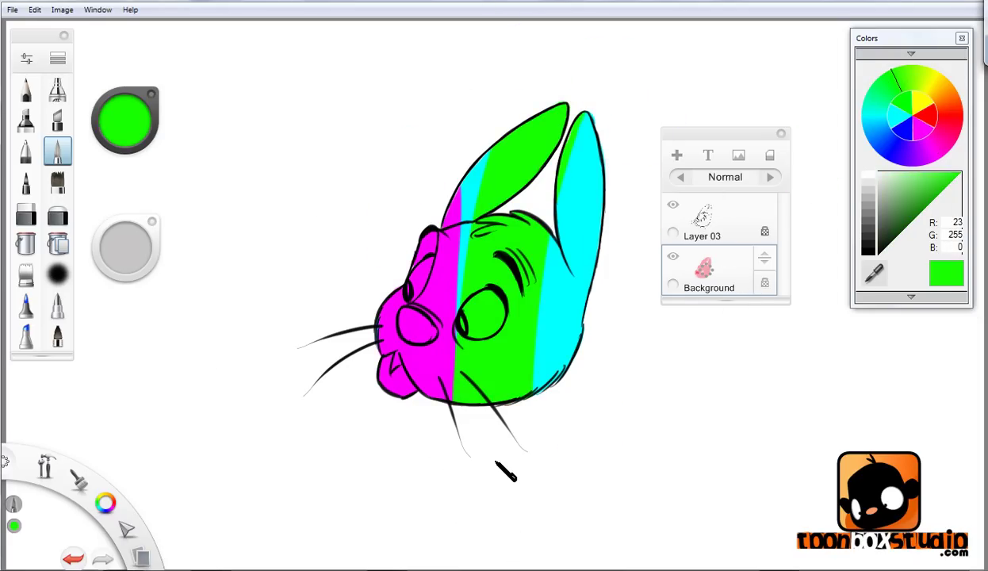
pyautogui.hotkey('ctrl', 'z')
pyautogui.hotkey('ctrl', 'z')
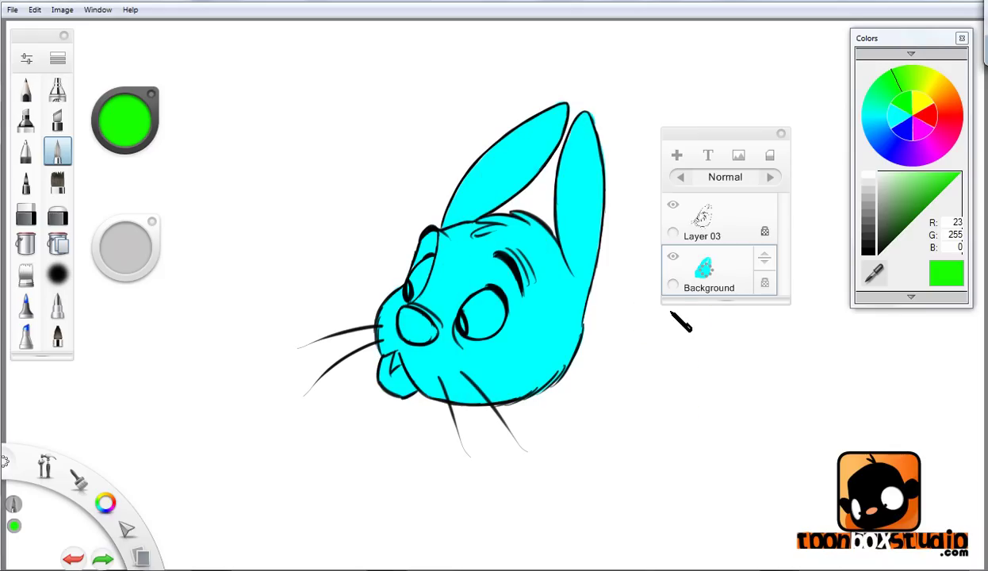
pyautogui.hotkey('ctrl', 'z')
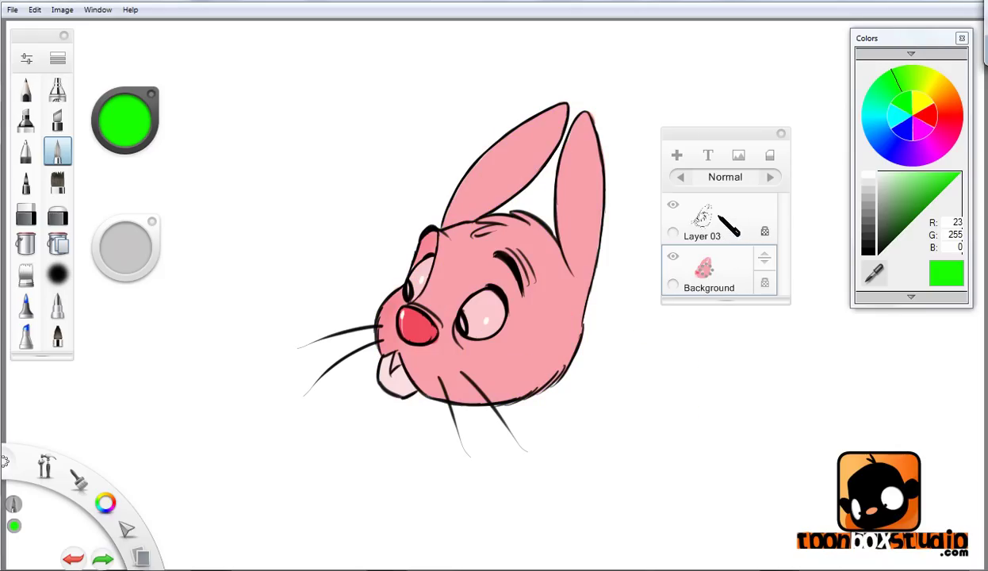
# Step: Make Layer 03 active and toggle its transparency lock on and off again
pyautogui.click(714, 213)
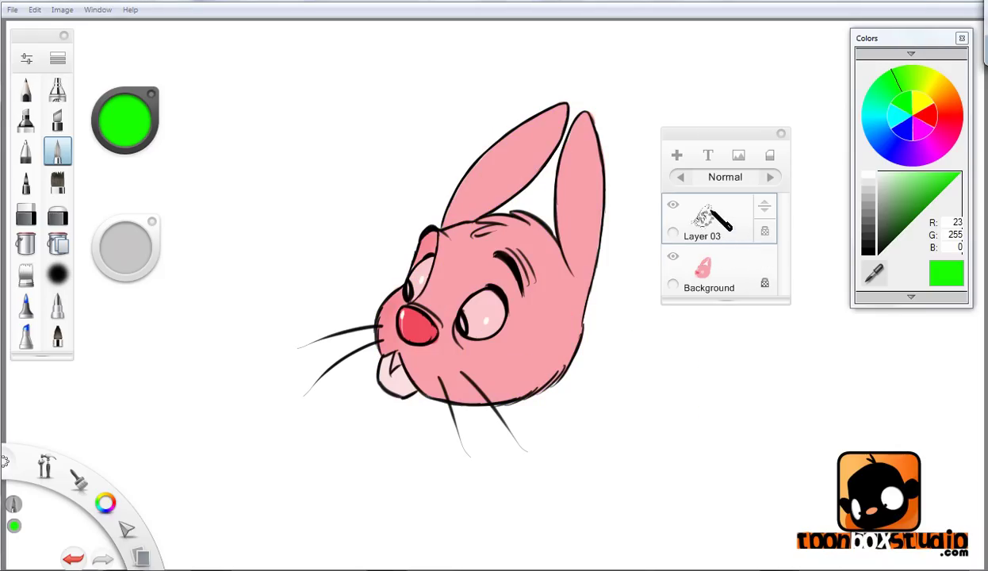
pyautogui.click(764, 231)
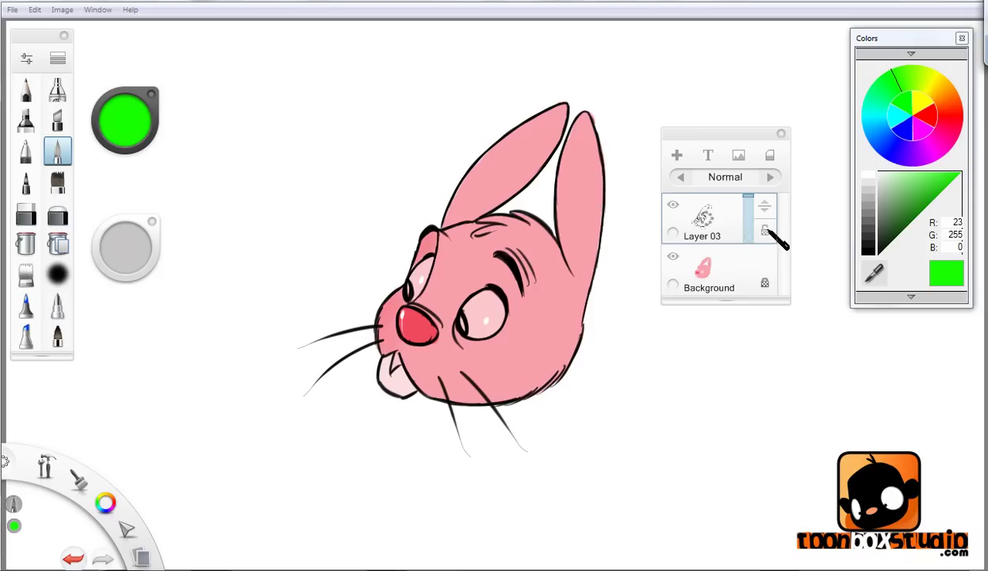
pyautogui.click(764, 231)
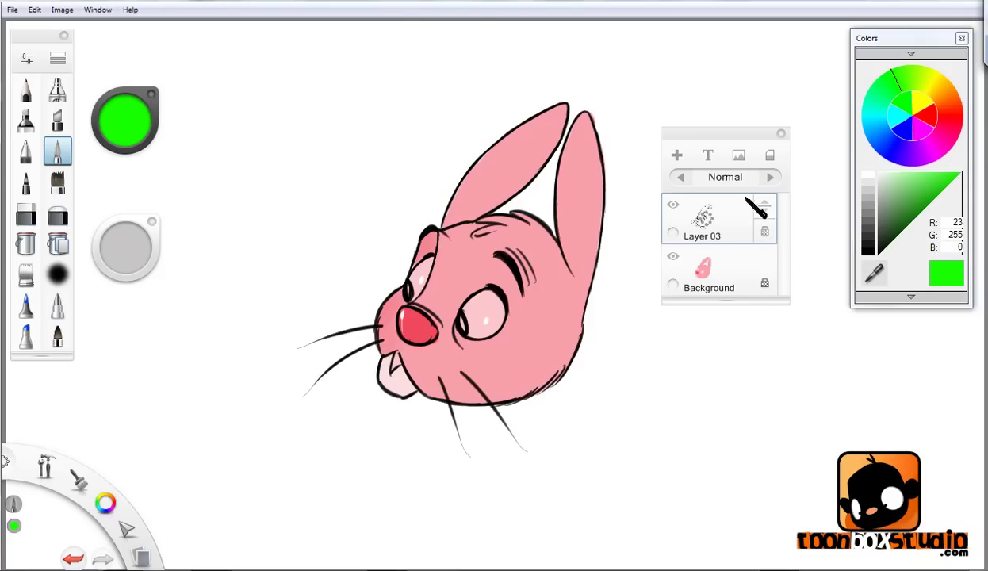
# Step: Test-paint green over the line art, then undo it to restore the black outlines
pyautogui.moveTo(527, 121); pyautogui.dragTo(562, 389)
pyautogui.moveTo(555, 67)
pyautogui.mouseDown()
pyautogui.moveTo(448, 436)
pyautogui.moveTo(408, 170)
pyautogui.moveTo(342, 448)
pyautogui.moveTo(315, 264)
pyautogui.mouseUp()
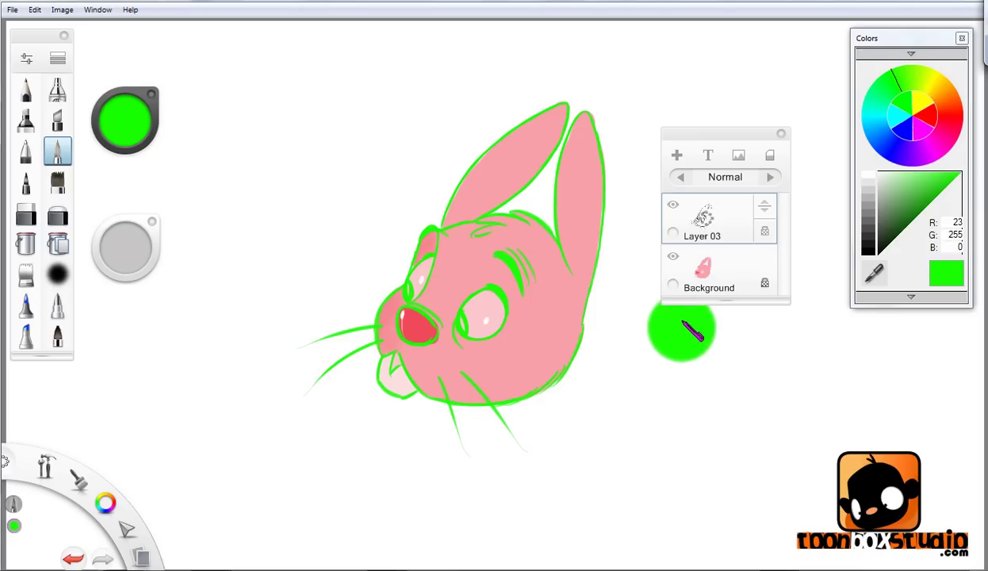
pyautogui.hotkey('ctrl', 'z')
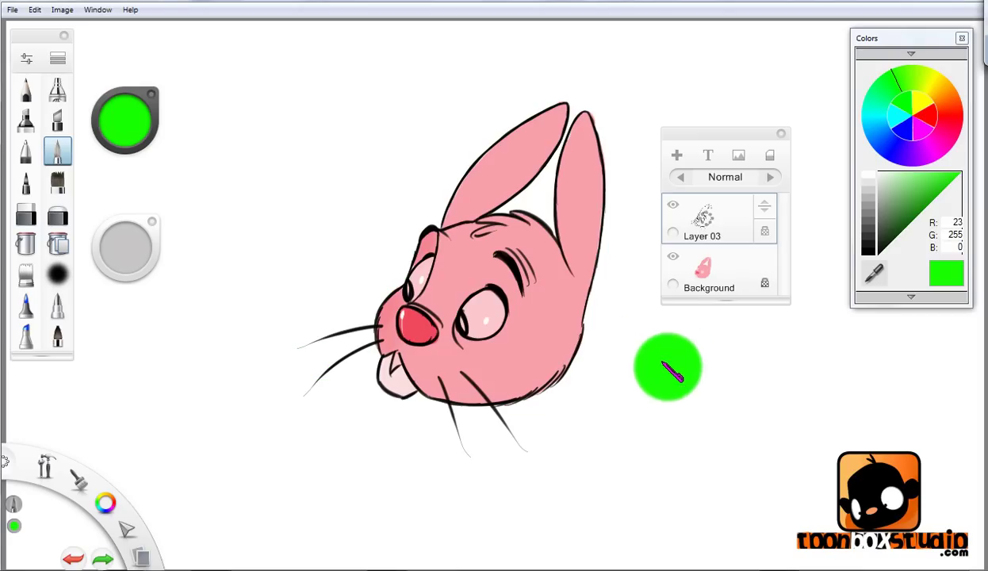
pyautogui.click(136, 143)
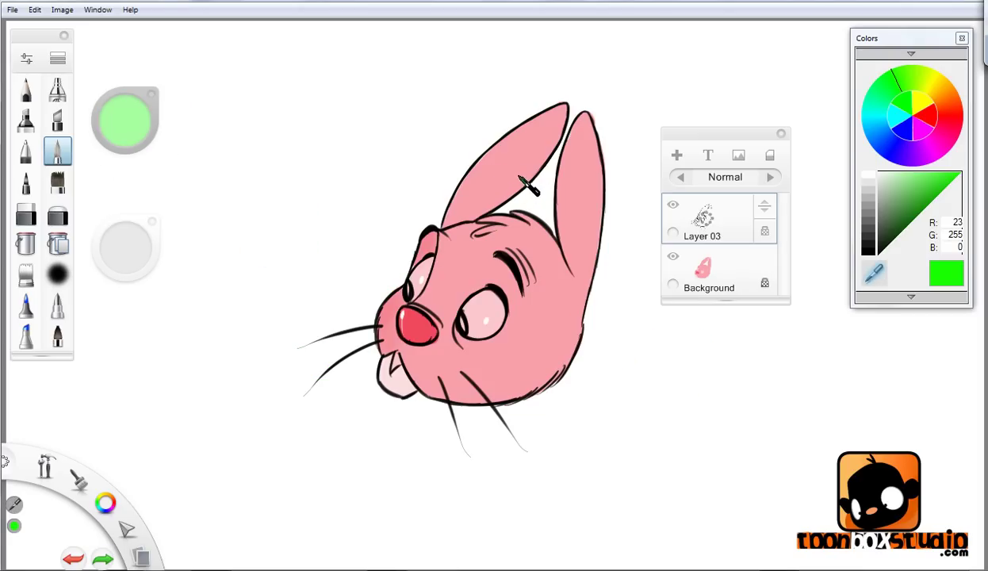
# Step: Sample the ear's pink from the drawing, darken it and enlarge the brush
pyautogui.keyDown('alt'); pyautogui.click(505, 179); pyautogui.keyUp('alt')
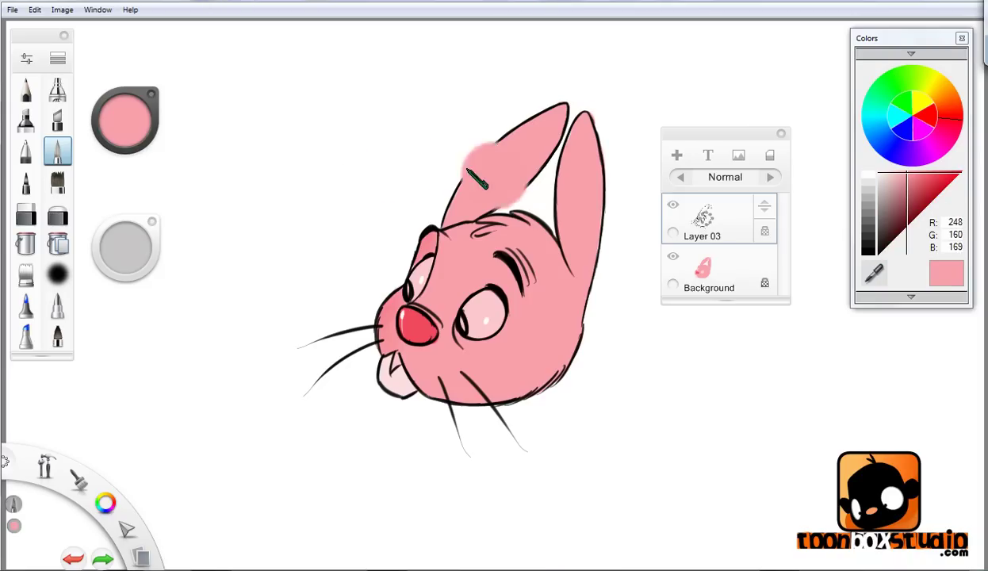
pyautogui.click(131, 127)
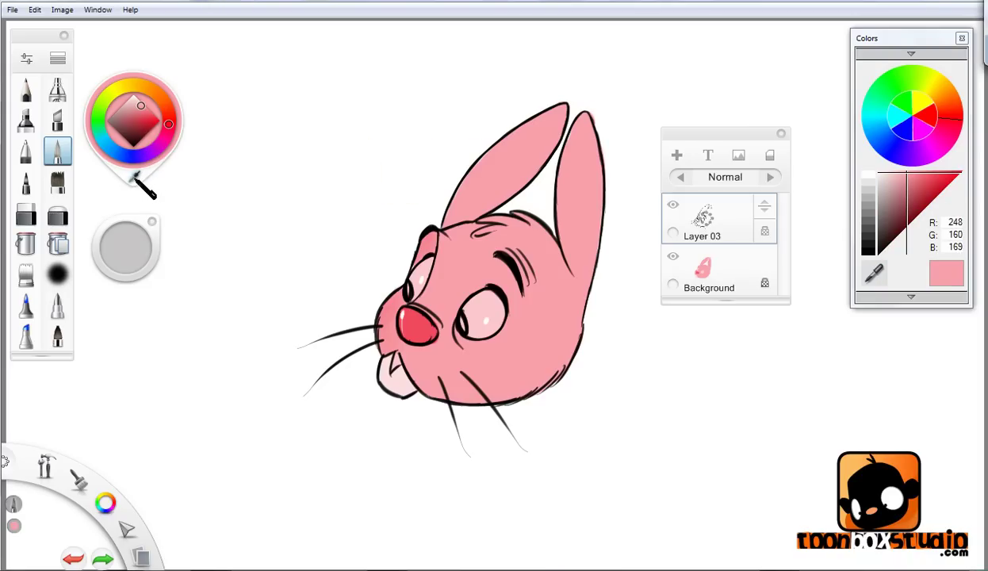
pyautogui.click(137, 178)
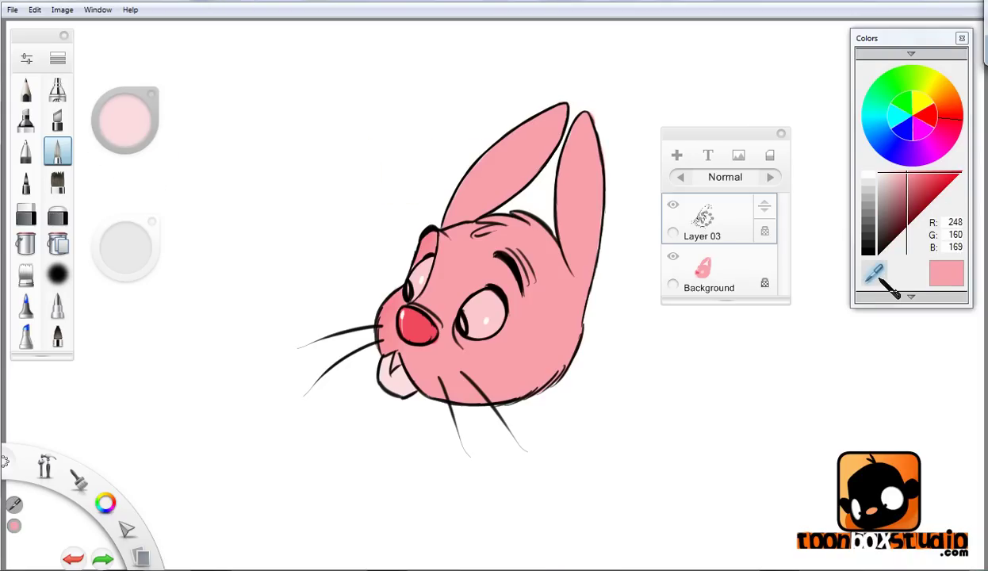
pyautogui.moveTo(874, 274); pyautogui.dragTo(793, 237)
pyautogui.moveTo(501, 195); pyautogui.dragTo(250, 311)
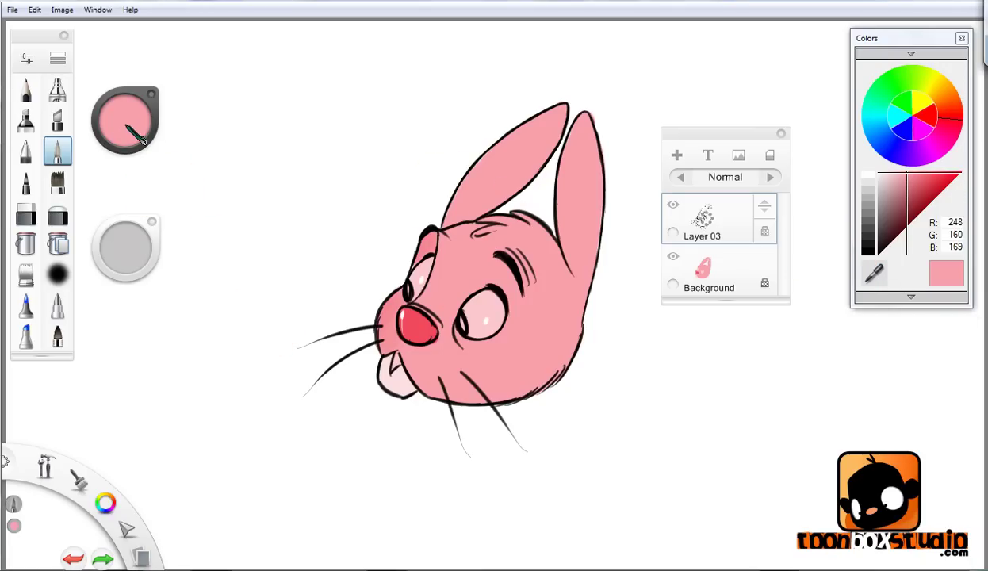
pyautogui.moveTo(138, 138)
pyautogui.mouseDown()
pyautogui.moveTo(129, 150)
pyautogui.moveTo(135, 179)
pyautogui.moveTo(151, 158)
pyautogui.mouseUp()
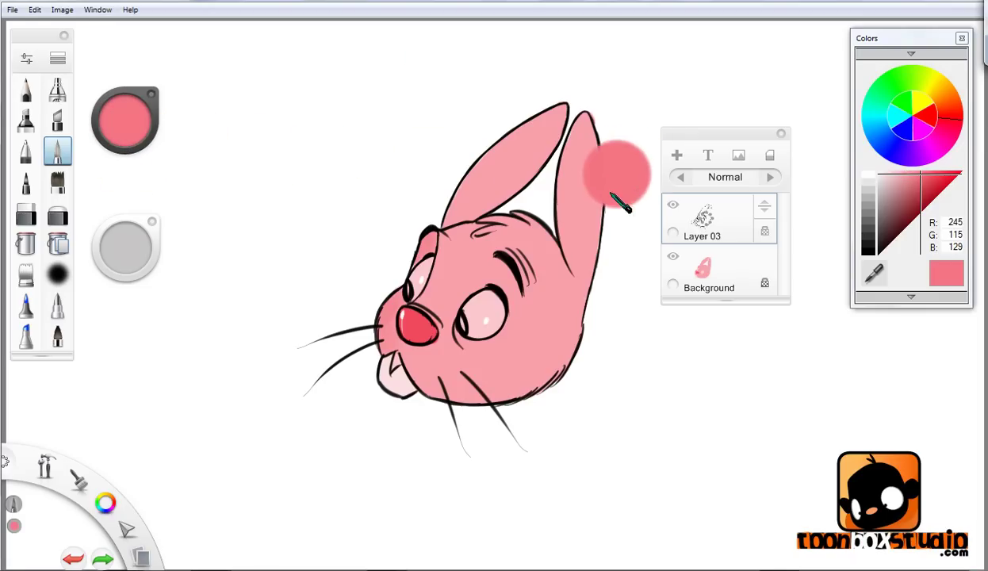
pyautogui.moveTo(624, 238)
pyautogui.mouseDown()
pyautogui.moveTo(619, 255)
pyautogui.moveTo(606, 231)
pyautogui.mouseUp()
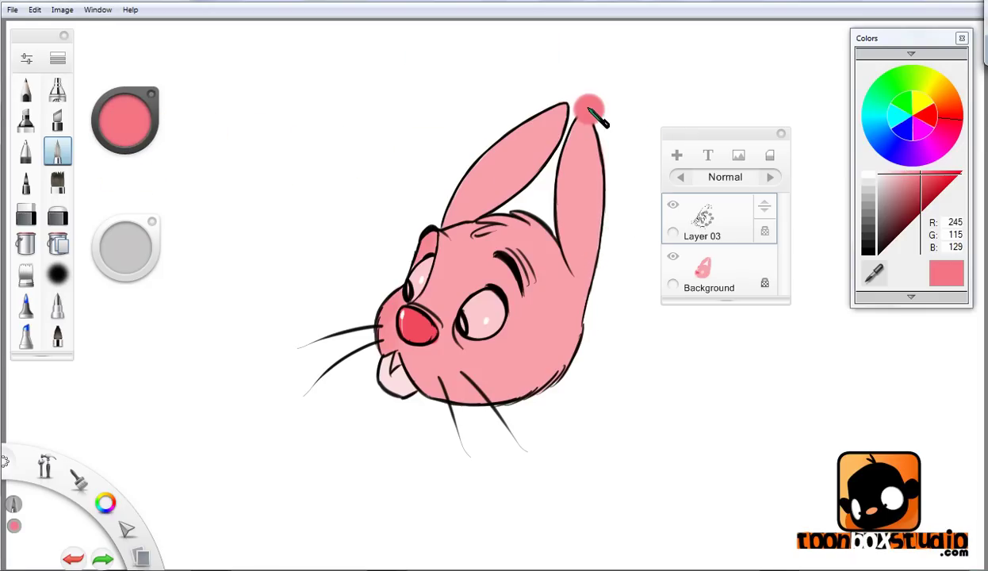
# Step: Paint the ear and cheek outlines deep pink, then darken the colour to R 243, G 94, B 109
pyautogui.moveTo(601, 168)
pyautogui.mouseDown()
pyautogui.moveTo(592, 270)
pyautogui.moveTo(569, 352)
pyautogui.moveTo(533, 414)
pyautogui.moveTo(512, 399)
pyautogui.mouseUp()
pyautogui.moveTo(564, 128)
pyautogui.mouseDown()
pyautogui.moveTo(563, 195)
pyautogui.moveTo(566, 132)
pyautogui.moveTo(551, 127)
pyautogui.moveTo(565, 106)
pyautogui.moveTo(501, 147)
pyautogui.moveTo(455, 210)
pyautogui.moveTo(458, 228)
pyautogui.moveTo(497, 204)
pyautogui.moveTo(478, 224)
pyautogui.moveTo(552, 216)
pyautogui.moveTo(534, 223)
pyautogui.moveTo(512, 195)
pyautogui.moveTo(556, 184)
pyautogui.moveTo(538, 239)
pyautogui.moveTo(521, 234)
pyautogui.moveTo(534, 259)
pyautogui.mouseUp()
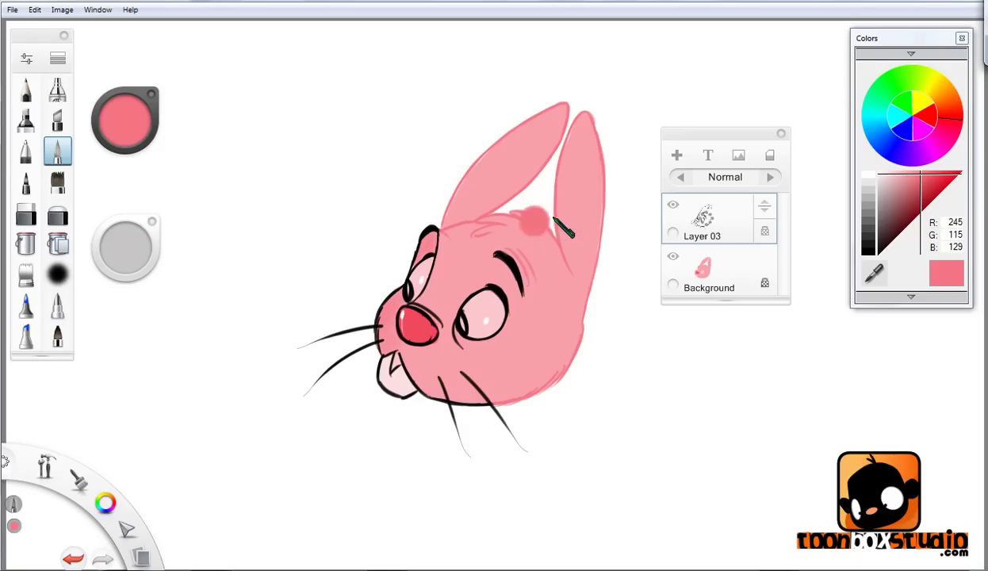
pyautogui.hotkey('ctrl', 'z')
pyautogui.hotkey('ctrl', 'y')
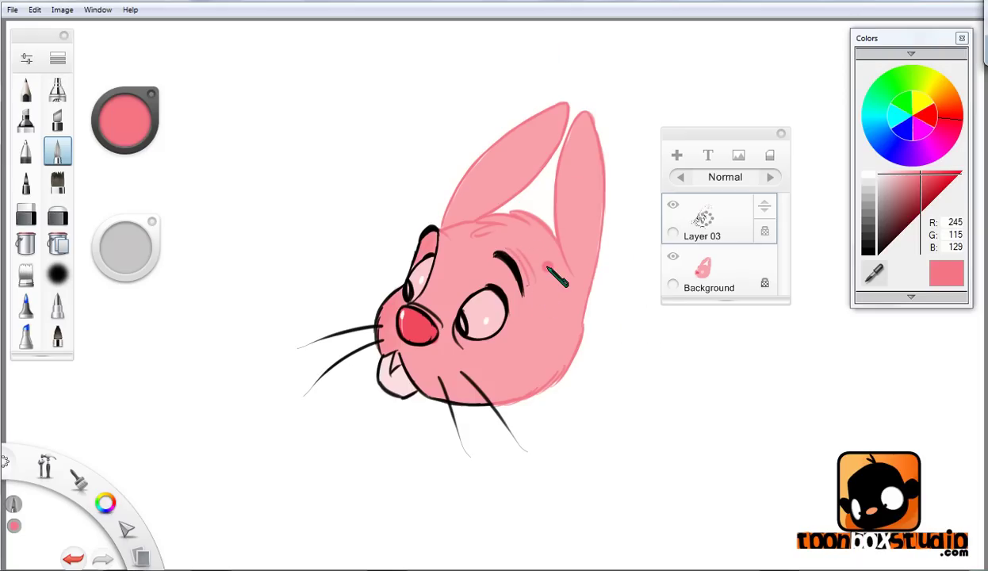
pyautogui.moveTo(124, 127); pyautogui.dragTo(127, 164)
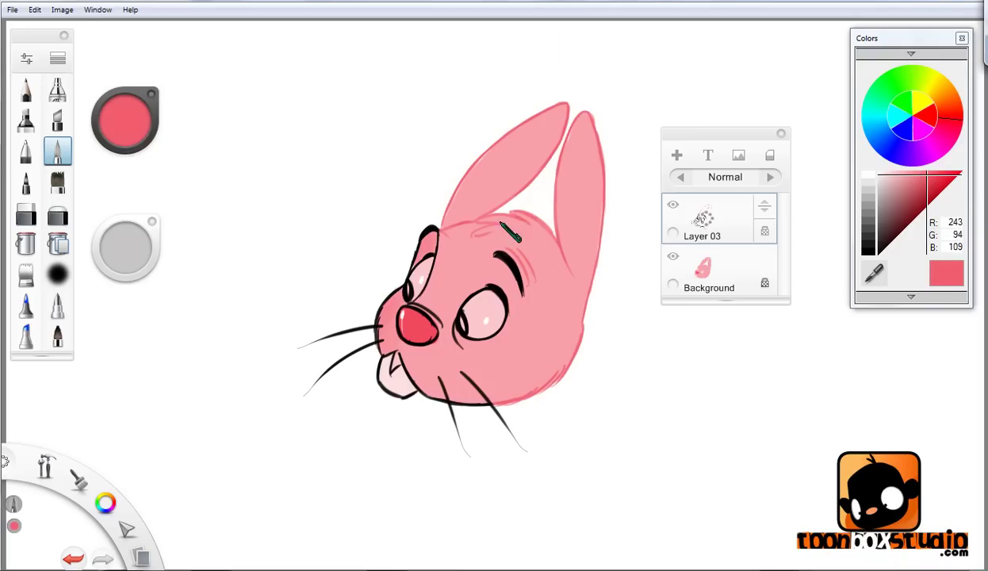
# Step: Paint the whiskers, chin and mouth outlines dark pink, then set the brush size to about 39
pyautogui.moveTo(441, 382)
pyautogui.mouseDown()
pyautogui.moveTo(469, 396)
pyautogui.moveTo(488, 400)
pyautogui.moveTo(455, 421)
pyautogui.mouseUp()
pyautogui.moveTo(407, 365)
pyautogui.mouseDown()
pyautogui.moveTo(412, 390)
pyautogui.moveTo(379, 385)
pyautogui.moveTo(402, 411)
pyautogui.mouseUp()
pyautogui.moveTo(342, 315)
pyautogui.mouseDown()
pyautogui.moveTo(329, 392)
pyautogui.moveTo(369, 321)
pyautogui.moveTo(338, 330)
pyautogui.moveTo(338, 342)
pyautogui.moveTo(388, 346)
pyautogui.mouseUp()
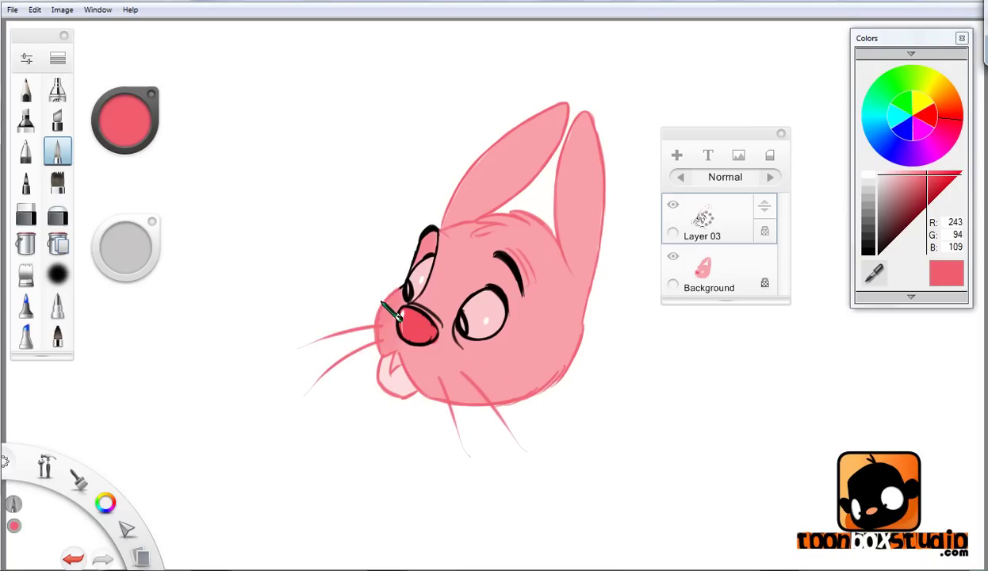
pyautogui.press('b')
pyautogui.moveTo(405, 269); pyautogui.dragTo(405, 259)
# Step: Sample the nose's red, darken it and paint over the nose outline
pyautogui.click(127, 120)
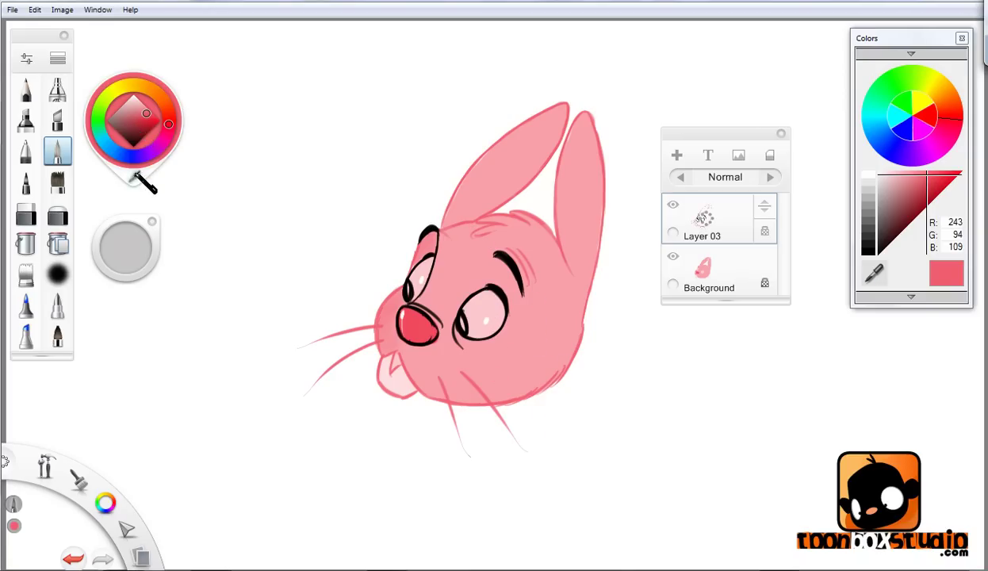
pyautogui.click(141, 176)
pyautogui.click(424, 333)
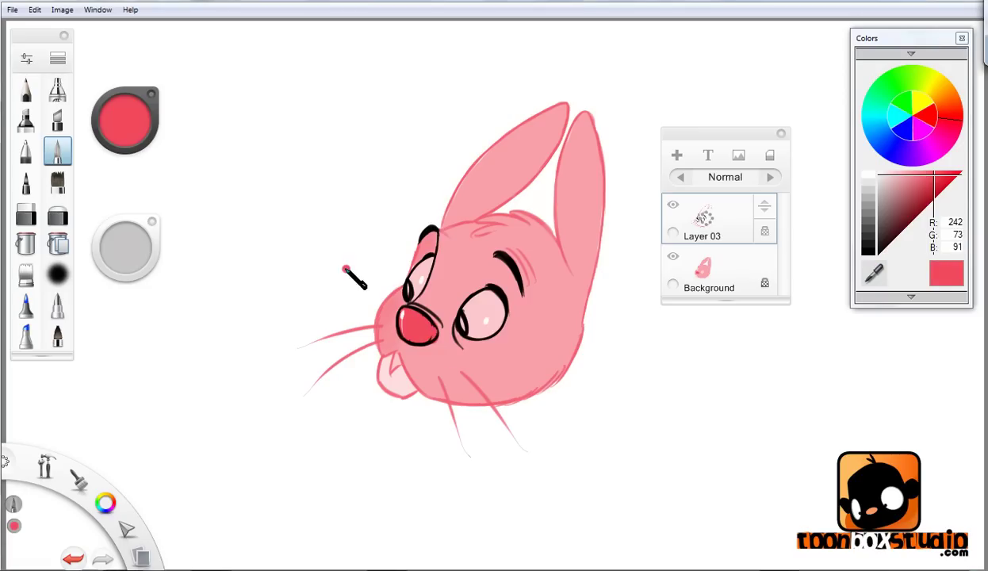
pyautogui.moveTo(127, 130); pyautogui.dragTo(133, 198)
pyautogui.moveTo(405, 317)
pyautogui.mouseDown()
pyautogui.moveTo(421, 348)
pyautogui.moveTo(435, 338)
pyautogui.moveTo(408, 313)
pyautogui.moveTo(439, 331)
pyautogui.mouseUp()
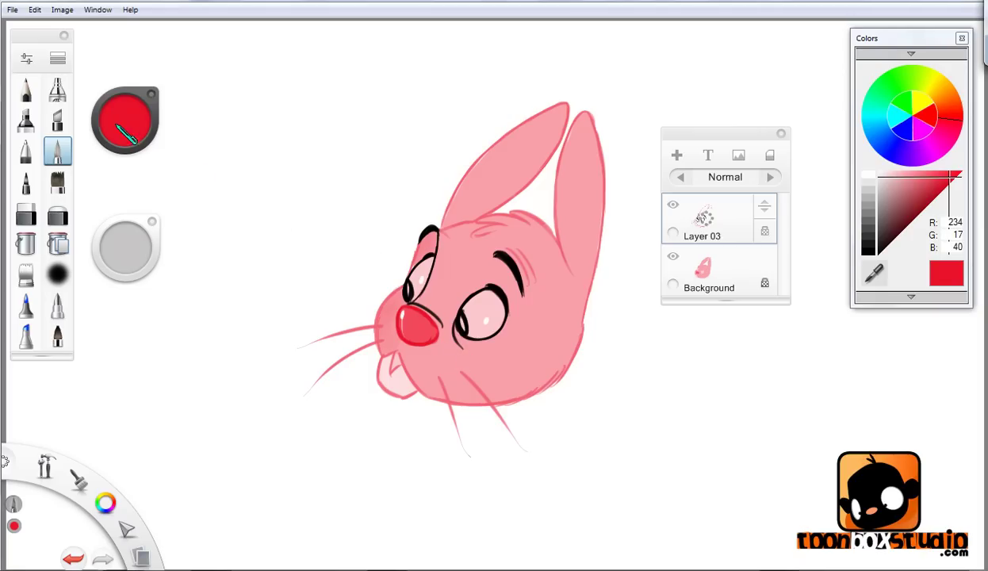
# Step: Shrink the brush and resample the nose's deep red (R 234, G 19, B 42)
pyautogui.moveTo(126, 125); pyautogui.dragTo(449, 283)
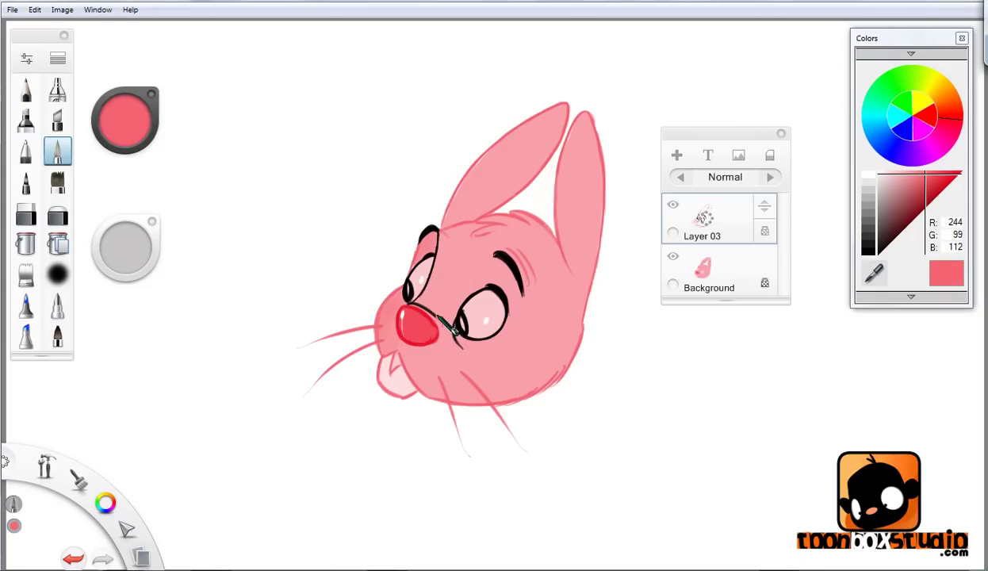
pyautogui.press(']')
pyautogui.moveTo(131, 127); pyautogui.dragTo(145, 177)
pyautogui.click(405, 311)
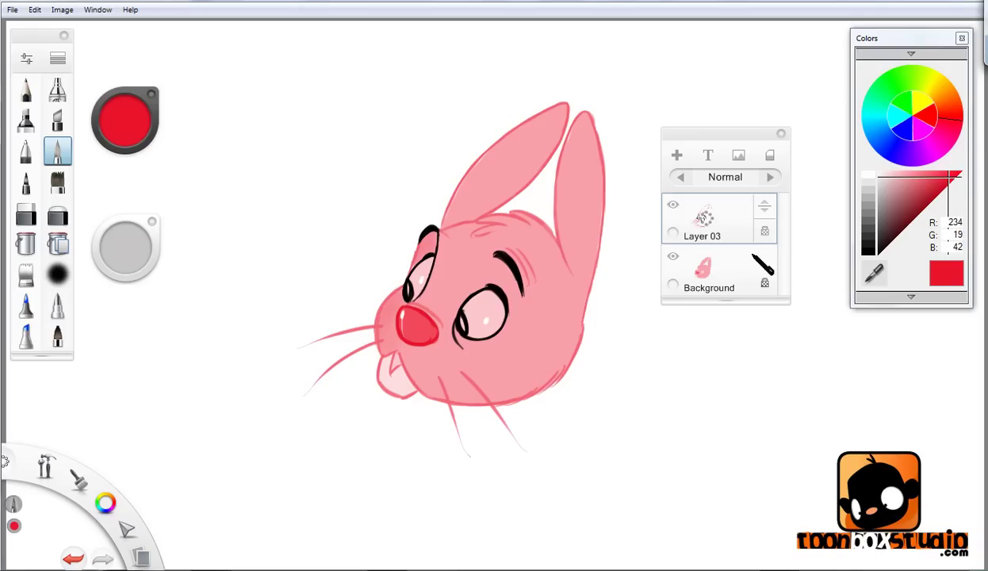
pyautogui.click(722, 279)
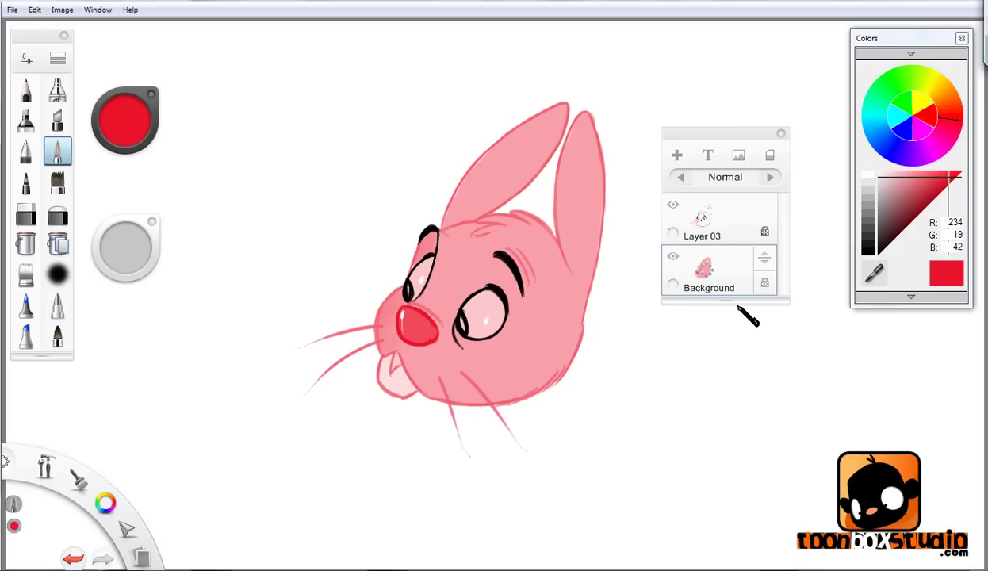
pyautogui.click(733, 211)
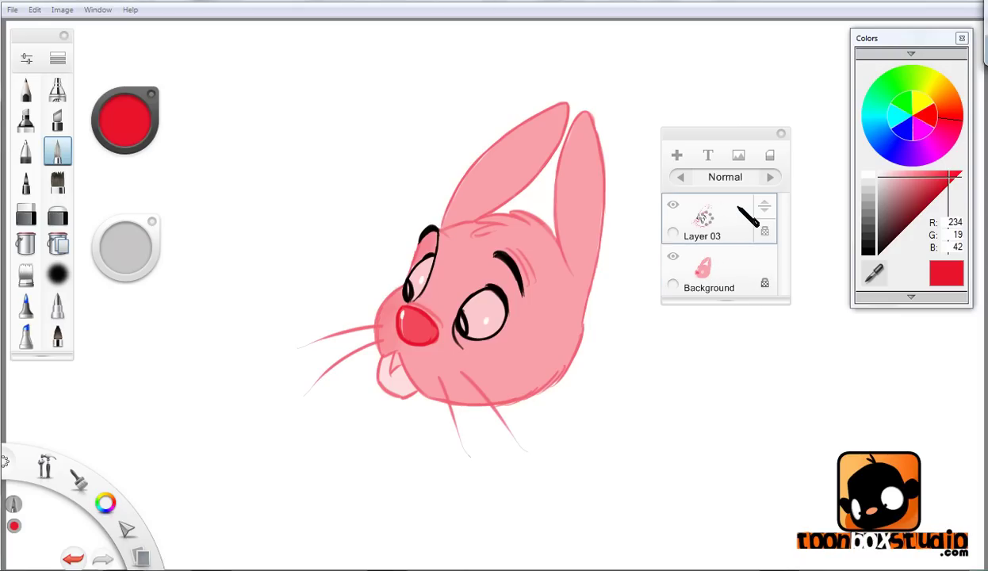